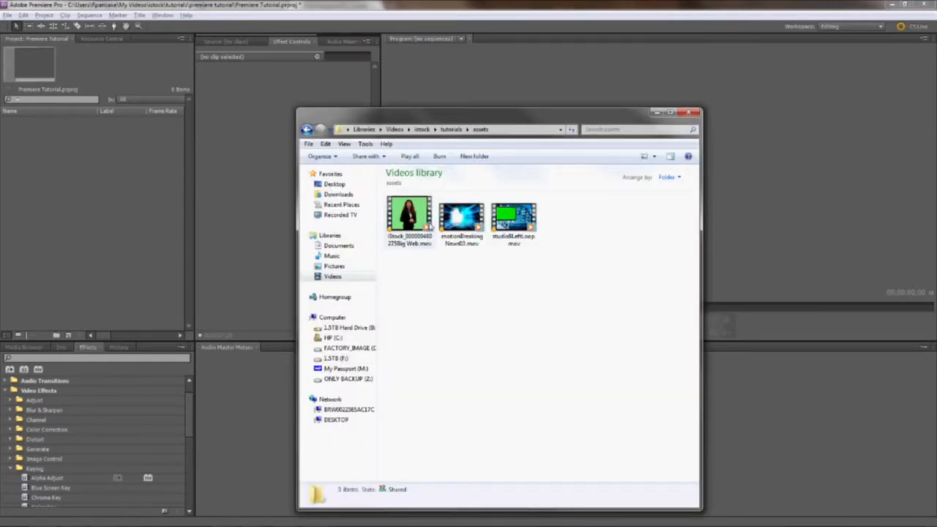
- Import the presenter, motionBreakingNews03.mov and studio8LeftLoop.mov clips from the assets folder into the Premiere project
left_click(414, 223)
left_click(409, 220)
key("Right")
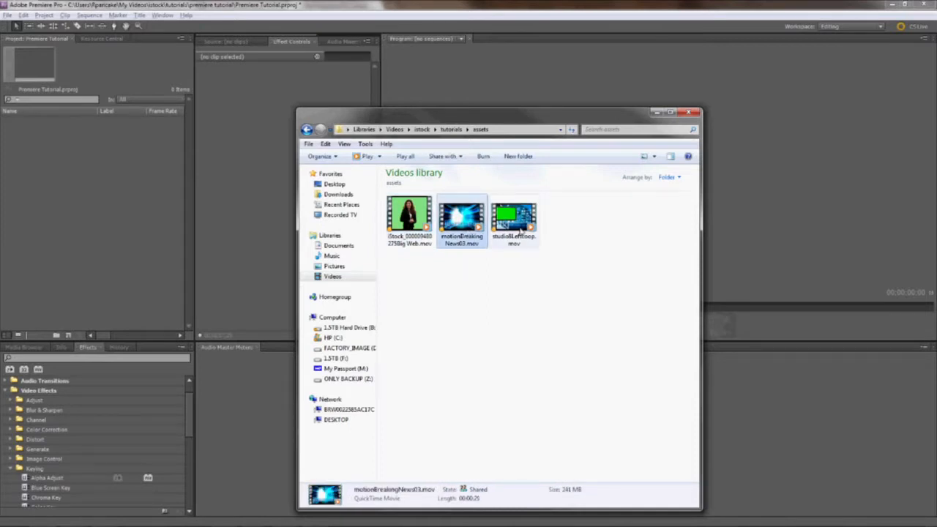
left_click_drag(601, 262, 89, 184)
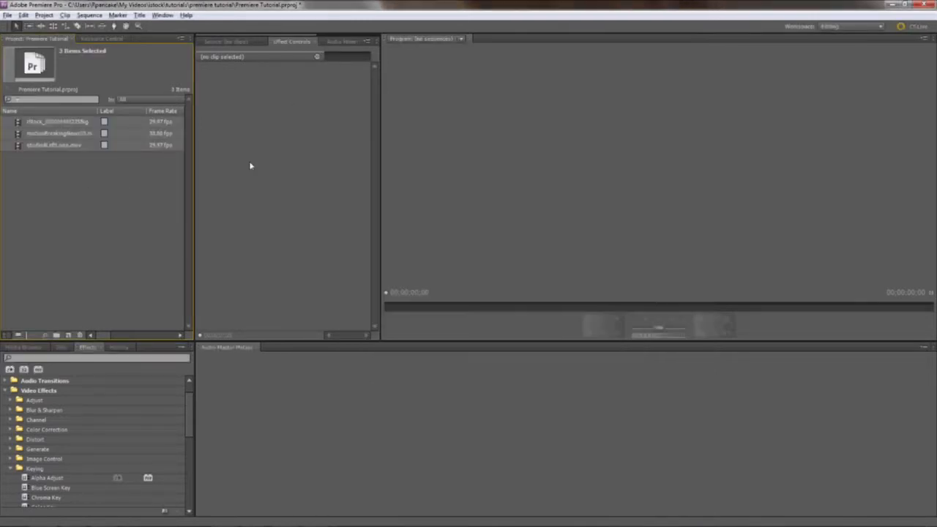
- Create a new sequence with the HDV 720p30 preset and name it Tutorial
left_click(8, 14)
mouse_move(6, 26)
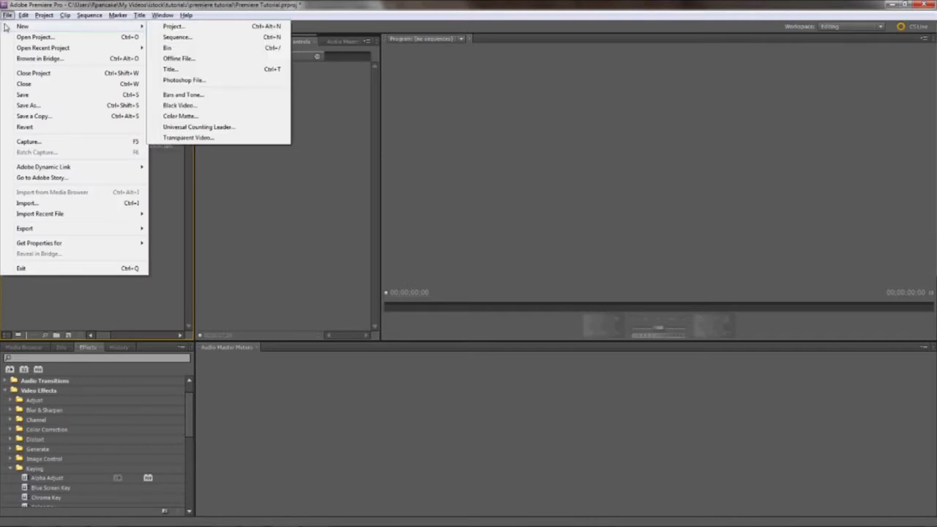
left_click(160, 38)
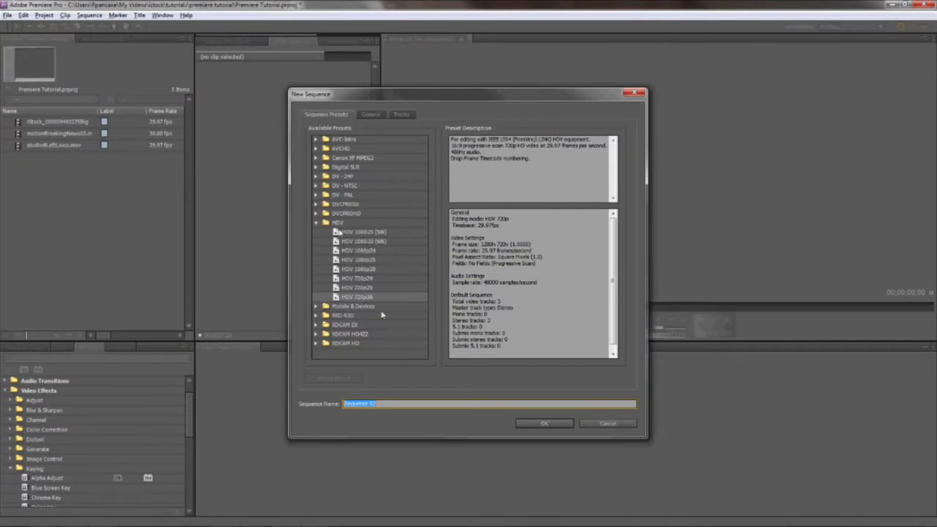
type("Tutorial")
key("Return")
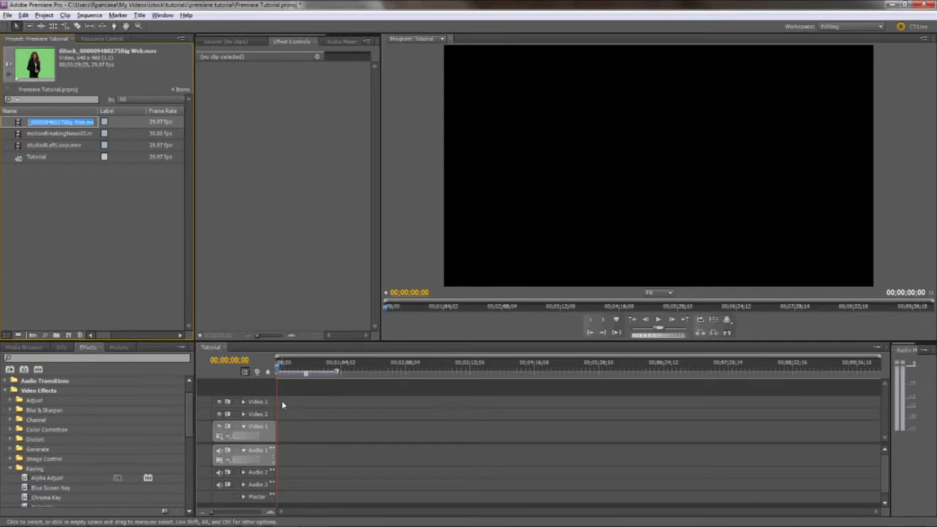
- Place the green-screen presenter clip on Video 3 and studio8LeftLoop.mov on Video 2, both at the sequence start
left_click_drag(17, 124, 281, 404)
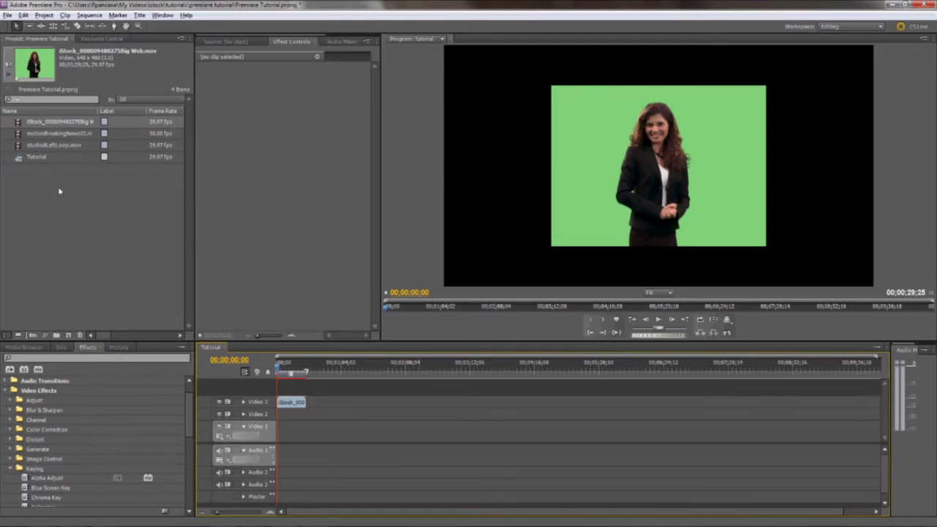
left_click(58, 133)
left_click(20, 146)
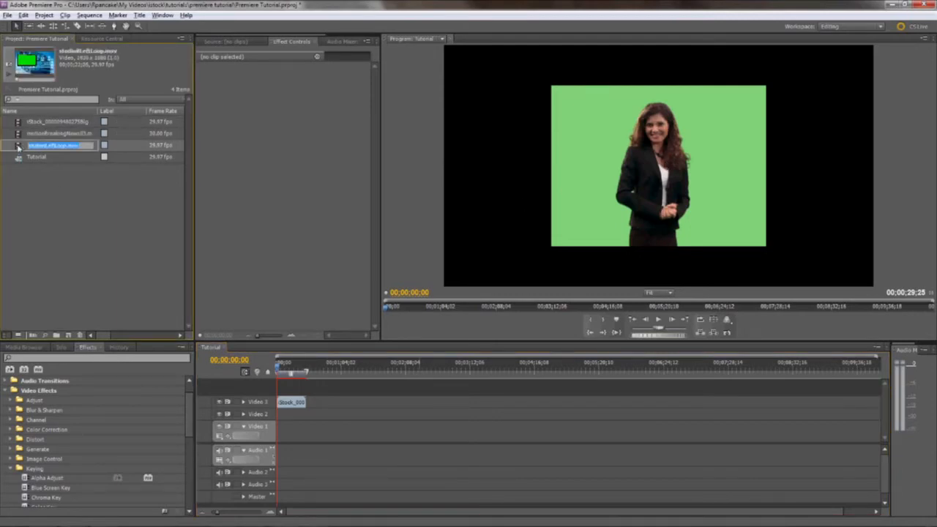
left_click_drag(19, 145, 278, 418)
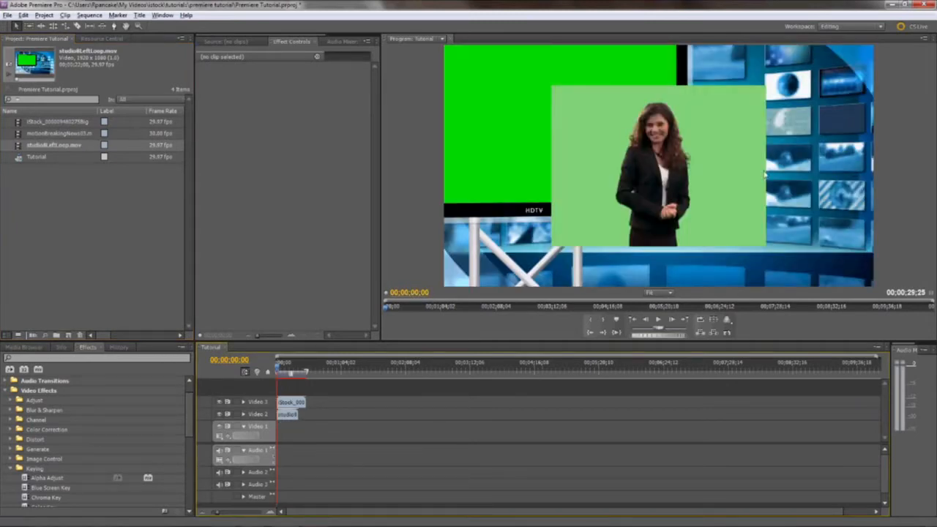
- Scale the studio background clip on Video 2 to 67% so it fits the frame
left_click(291, 418)
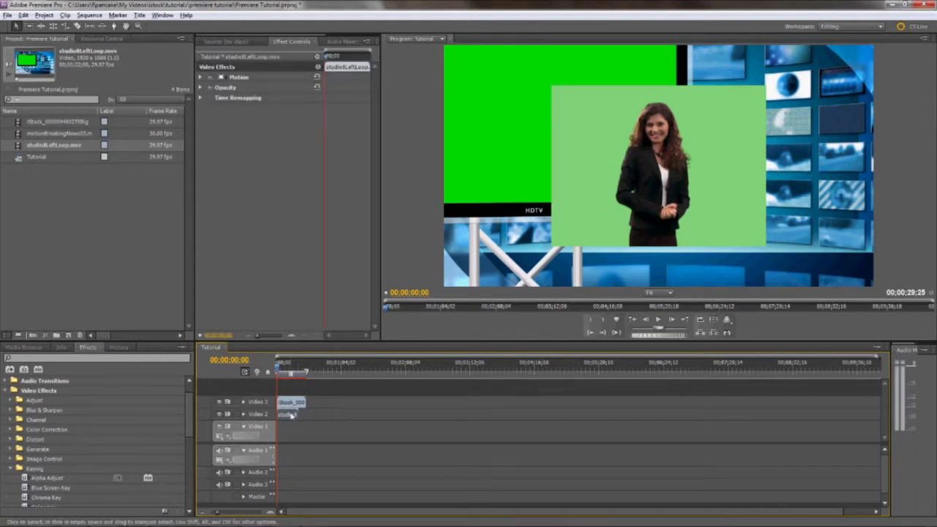
left_click(200, 78)
left_click(200, 78)
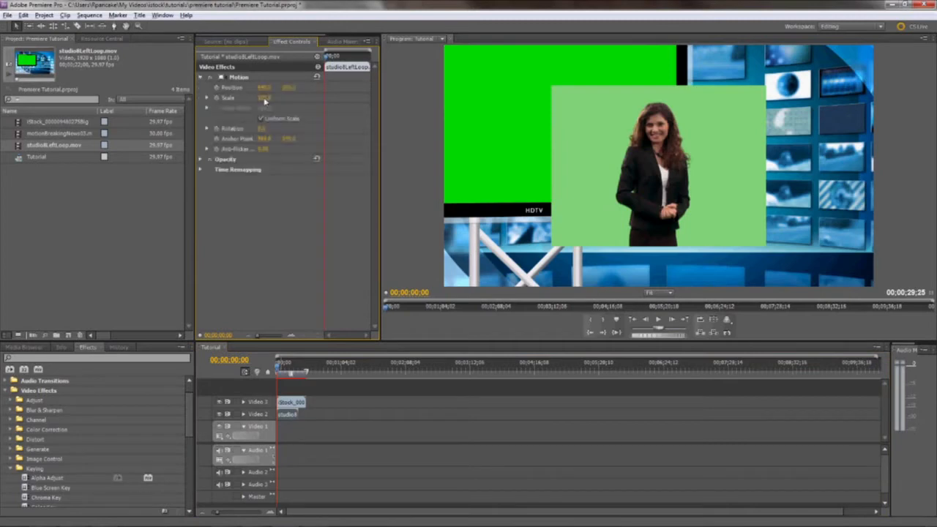
left_click_drag(265, 101, 245, 101)
- Scale the presenter clip on Video 3 to 143% and move it right so she stands beside the studio monitor
left_click(290, 403)
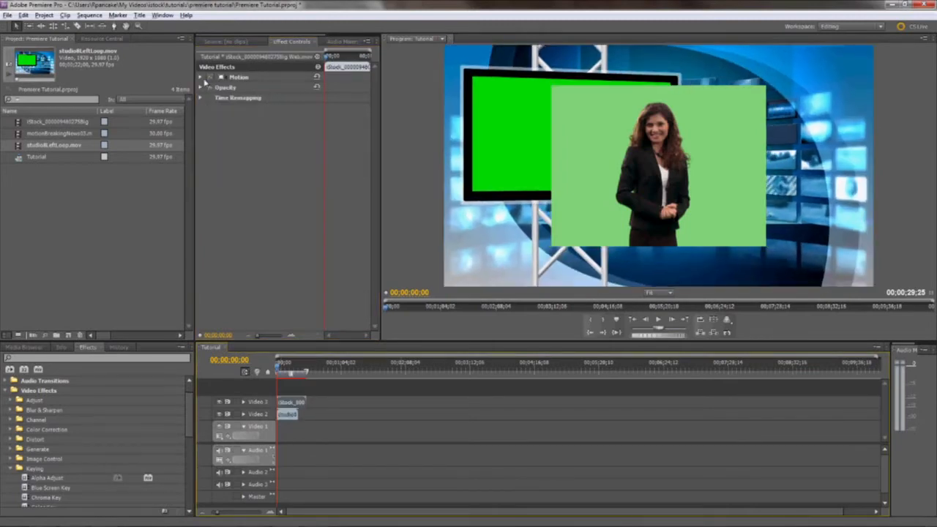
left_click(201, 77)
left_click_drag(258, 101, 289, 106)
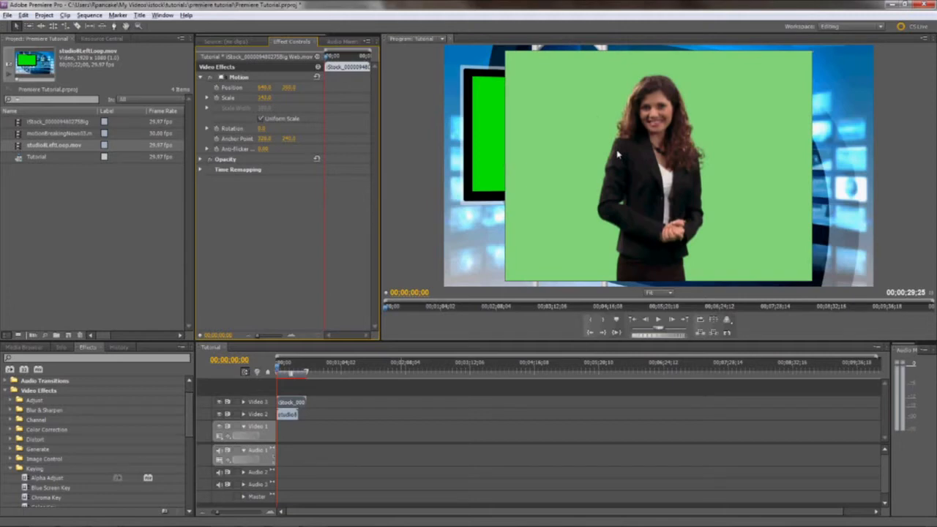
left_click(618, 153)
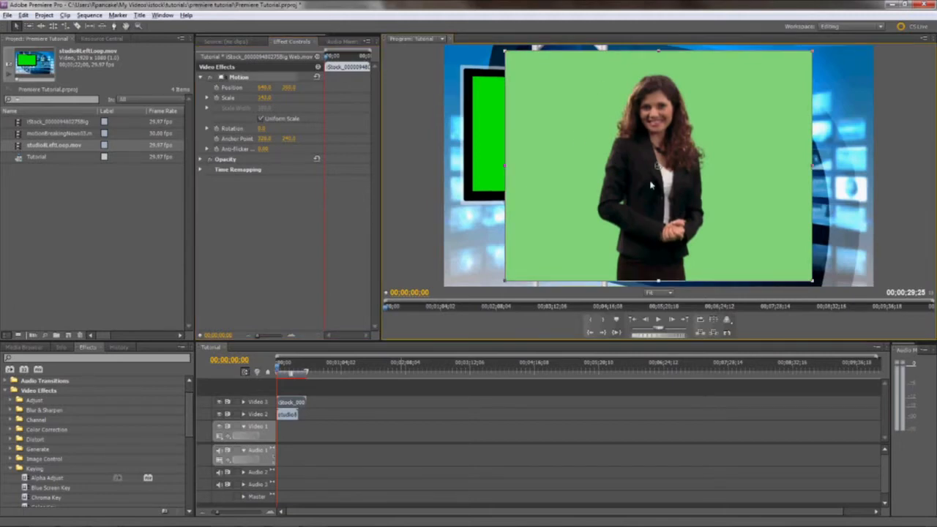
left_click_drag(651, 185, 671, 187)
left_click_drag(642, 123, 681, 130)
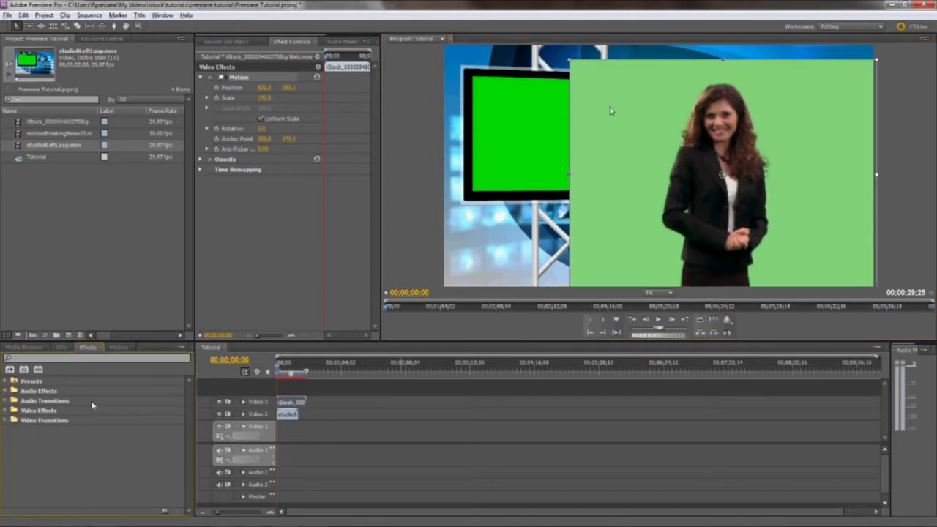
- Apply the Ultra Key video effect from the Keying group to the presenter clip on Video 3
left_click(39, 411)
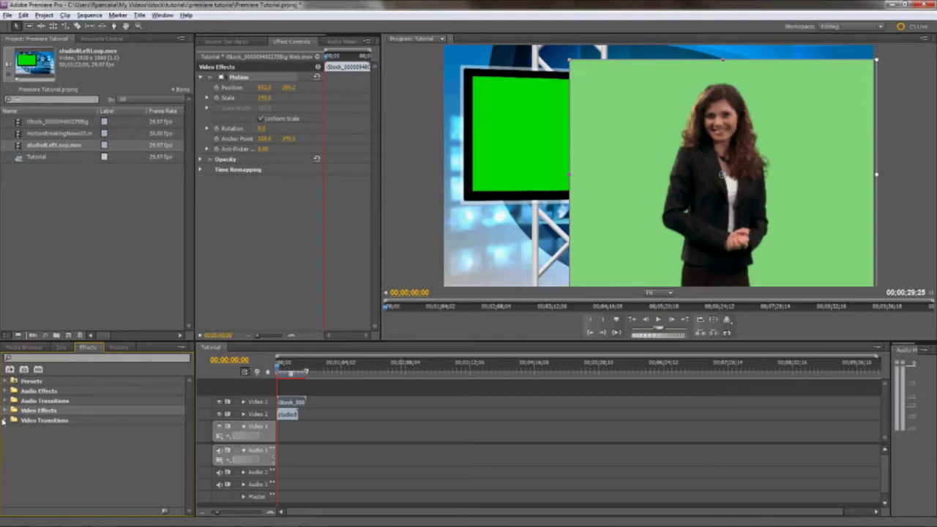
left_click(6, 411)
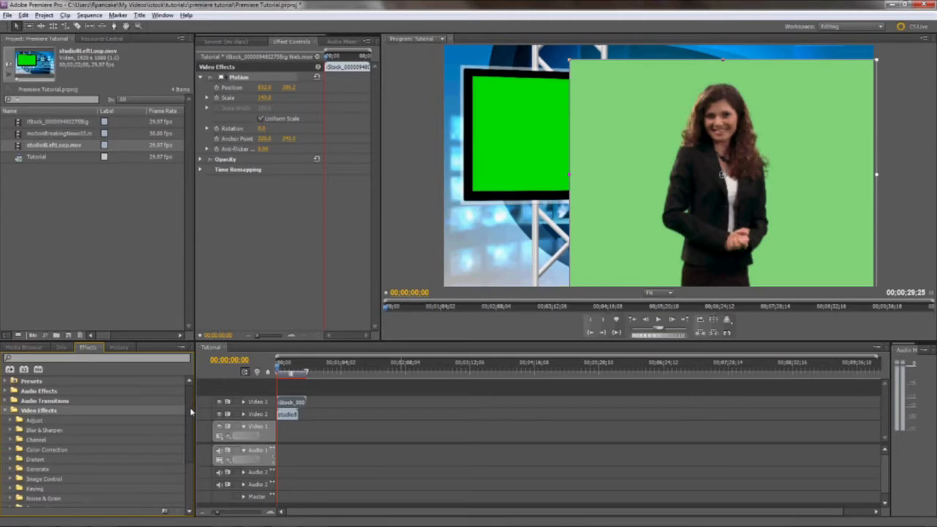
scroll(28, 484, "down", 3)
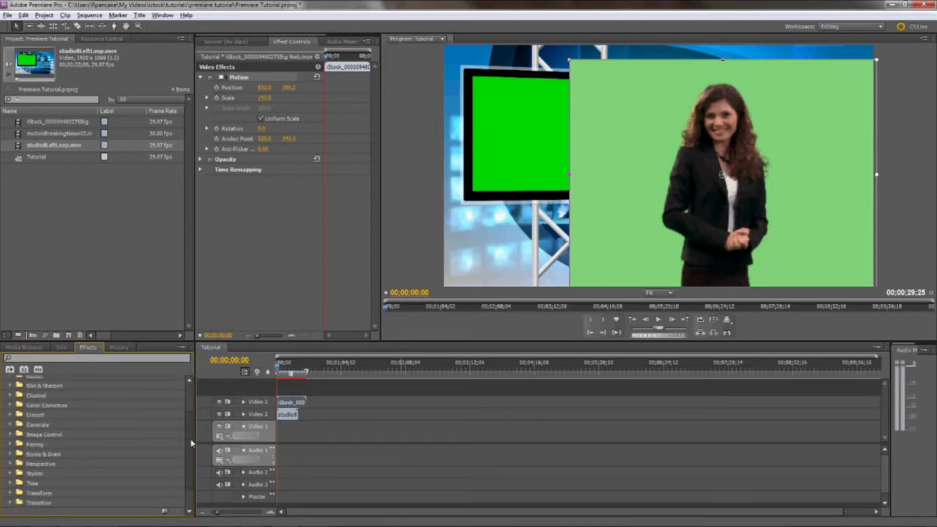
scroll(39, 461, "up", 1)
left_click(11, 452)
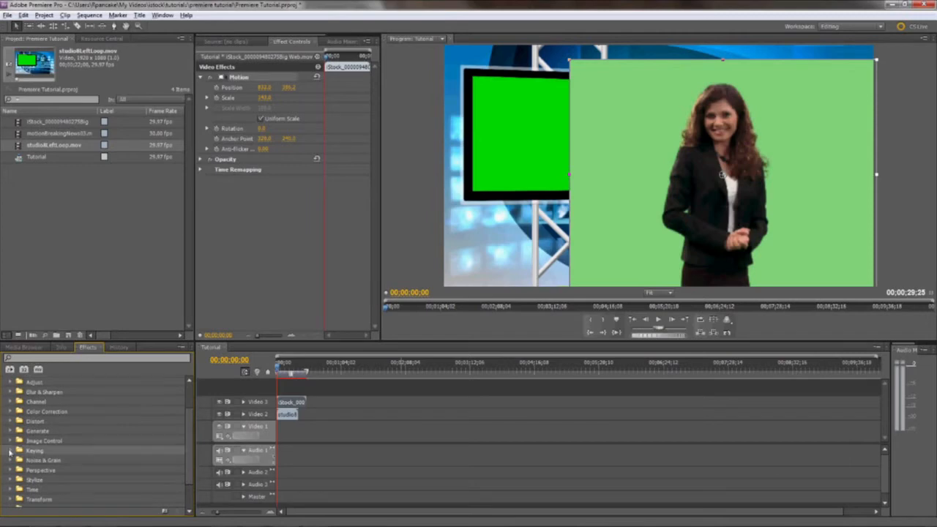
left_click(10, 452)
left_click_drag(192, 431, 182, 472)
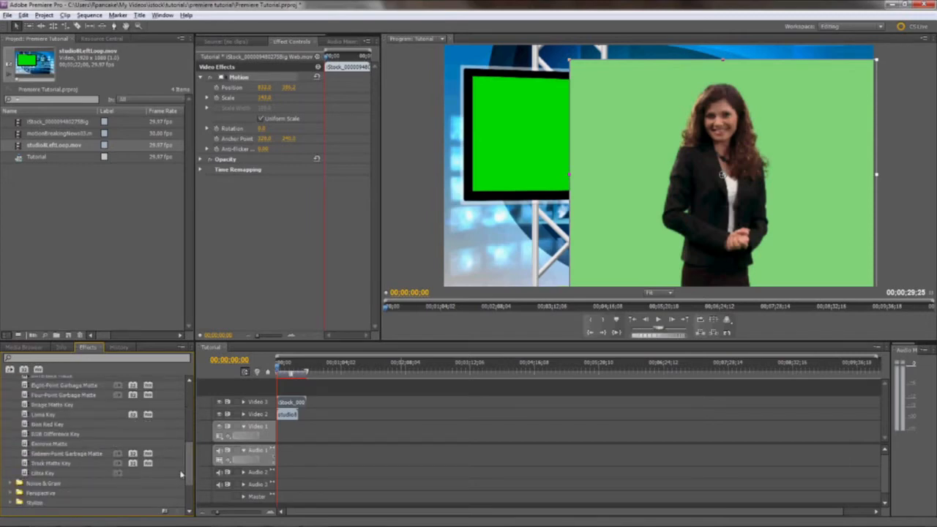
left_click(43, 473)
left_click_drag(26, 475, 296, 405)
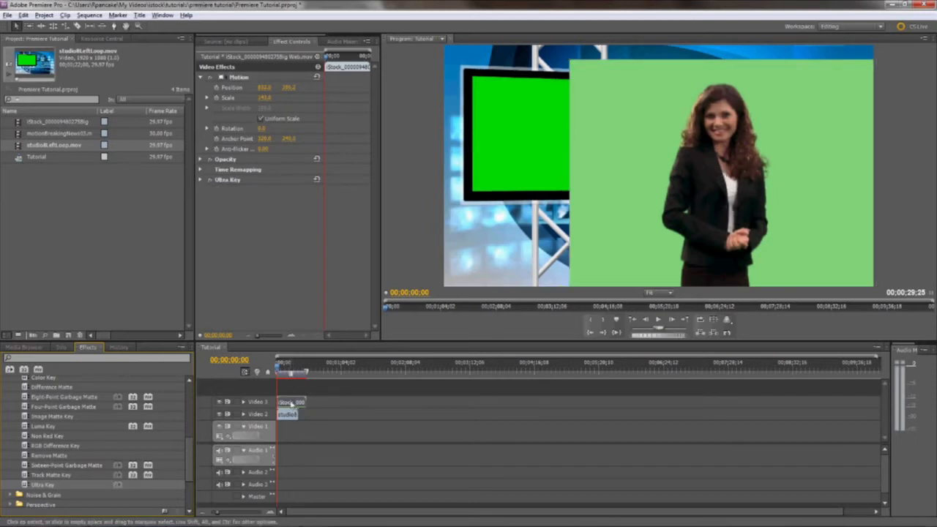
- Sample the green backdrop behind the presenter as the Ultra Key key color
left_click(201, 180)
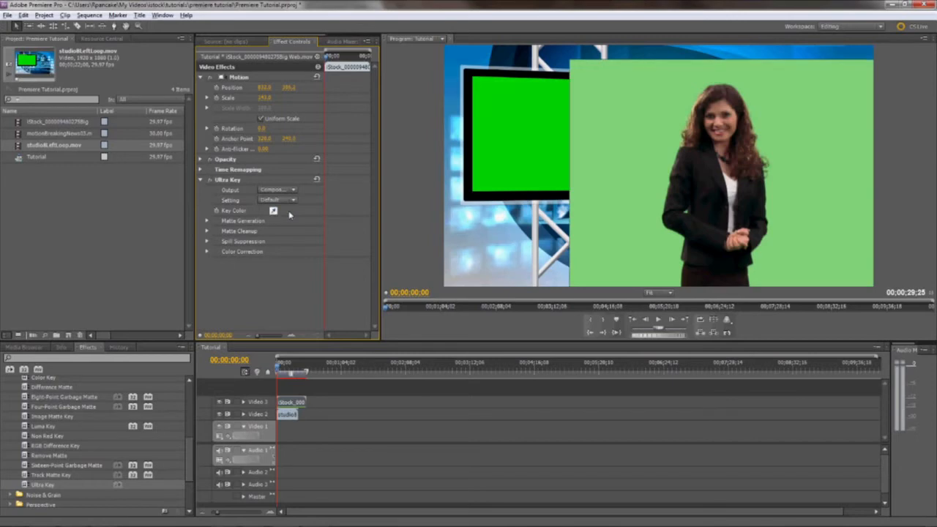
left_click_drag(274, 211, 630, 132)
left_click_drag(634, 119, 635, 119)
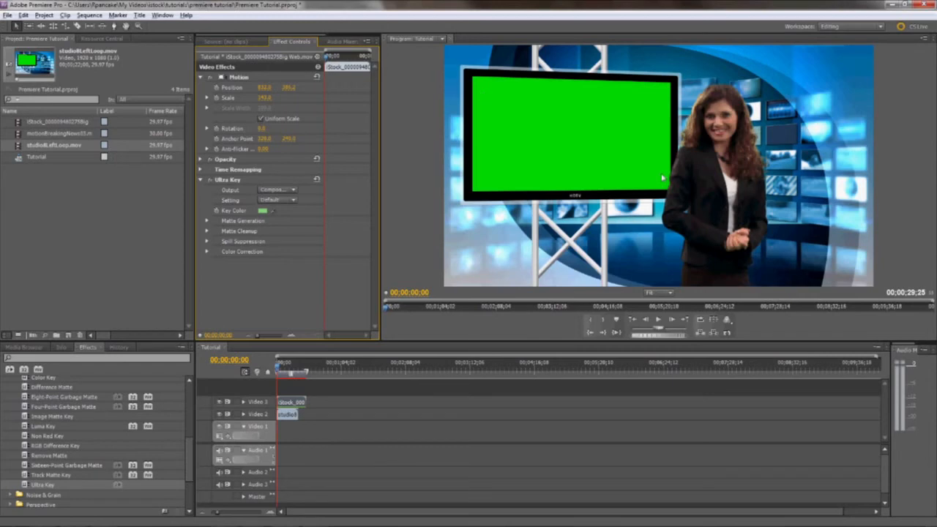
- Apply Ultra Key to the studio clip on Video 2 and sample the monitor's green screen as its key color
left_click(38, 487)
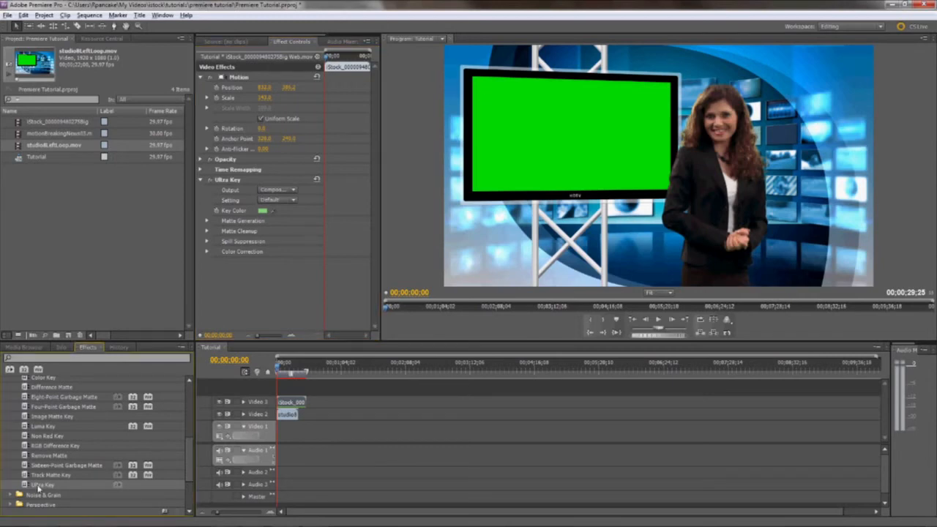
left_click_drag(39, 487, 287, 417)
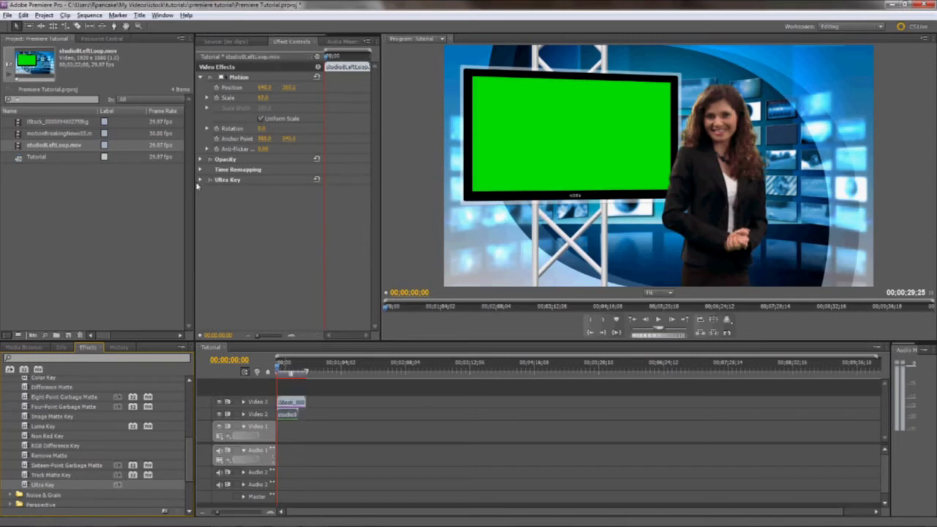
left_click(200, 180)
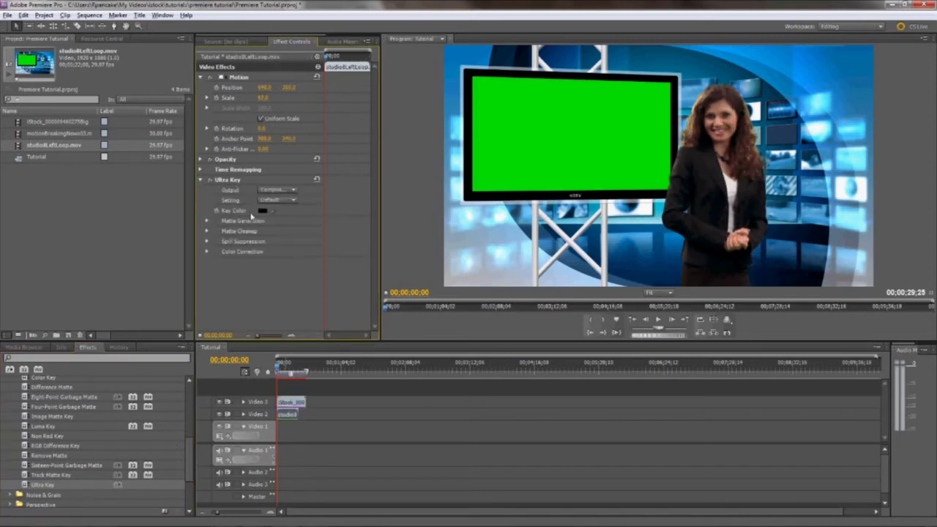
left_click(273, 211)
left_click(533, 145)
left_click(532, 139)
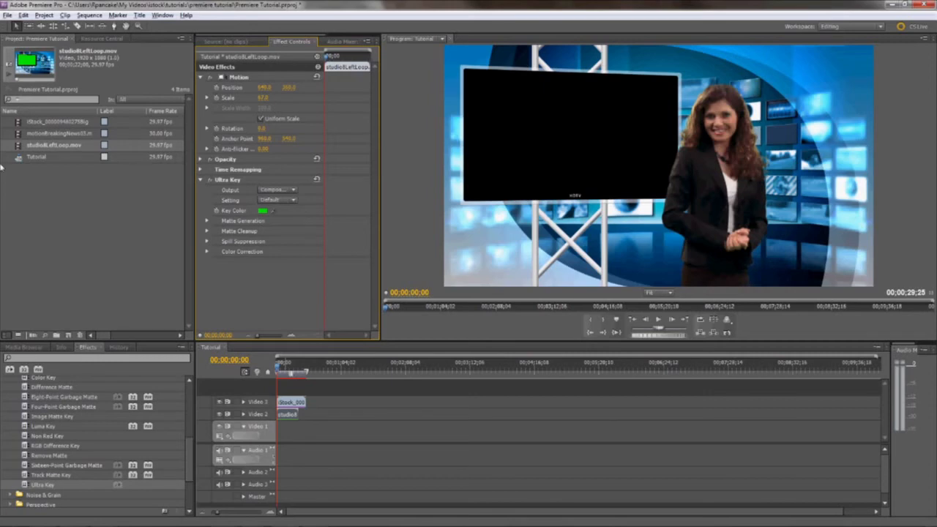
- Place motionBreakingNews03.mov at the start of Video 1 and move the playhead to 00;00;12;03
left_click(52, 132)
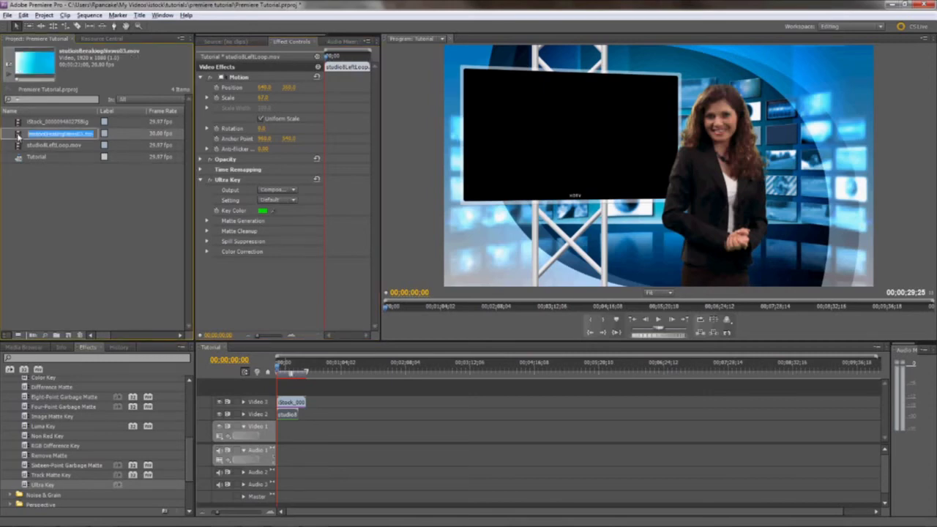
left_click_drag(18, 137, 276, 433)
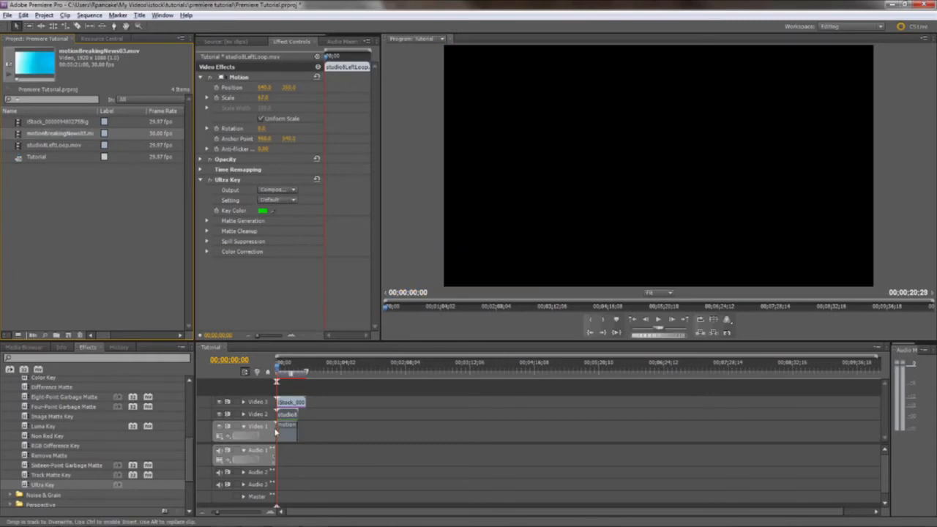
left_click(289, 364)
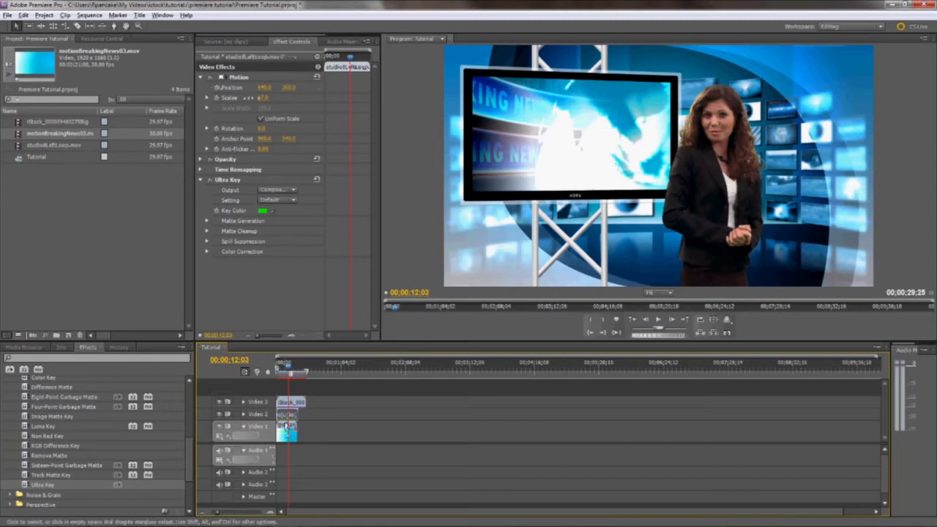
- Scale the breaking news clip on Video 1 to about 31% and lock the Video 2 and Video 3 tracks
left_click(287, 431)
left_click(201, 78)
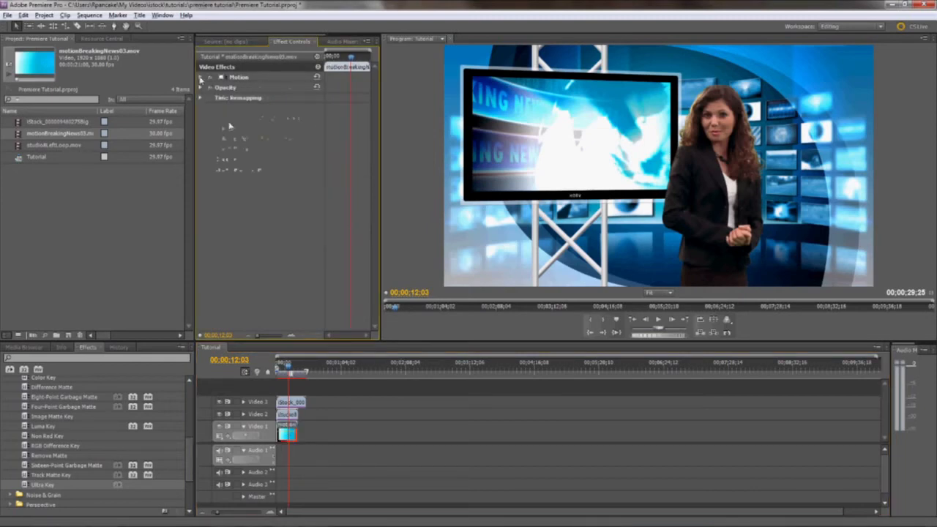
left_click_drag(268, 101, 231, 97)
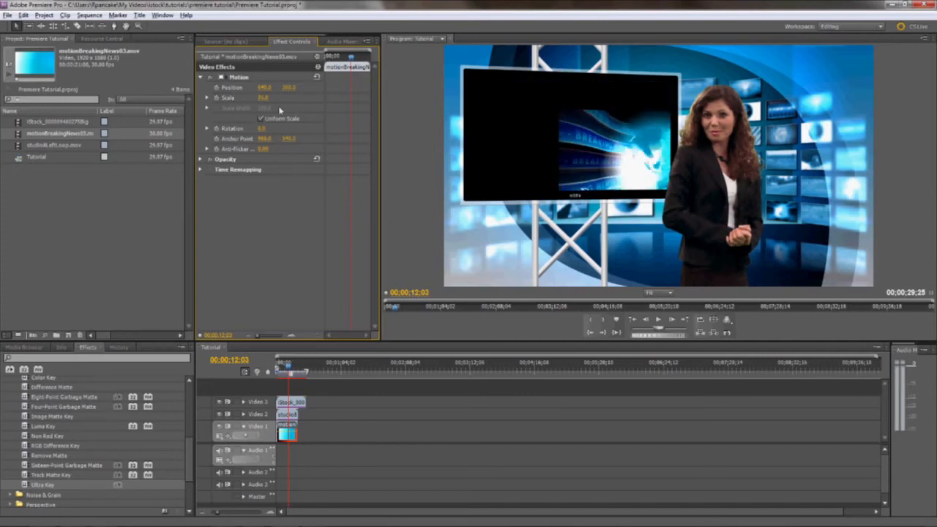
left_click(236, 414)
left_click(236, 402)
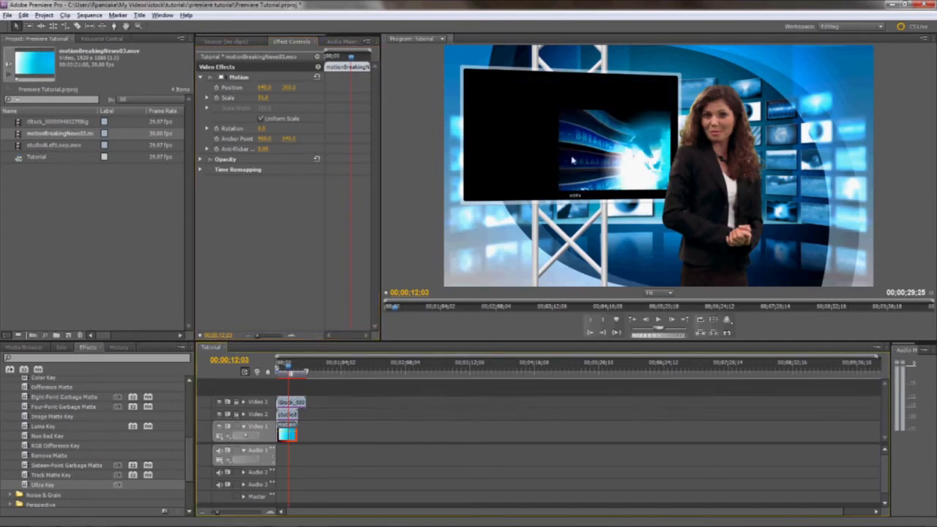
- Fit the breaking news clip inside the studio monitor by moving it to about 381, 264 and scaling it to 33%
left_click(573, 160)
left_click_drag(623, 147, 535, 112)
left_click_drag(265, 98, 279, 101)
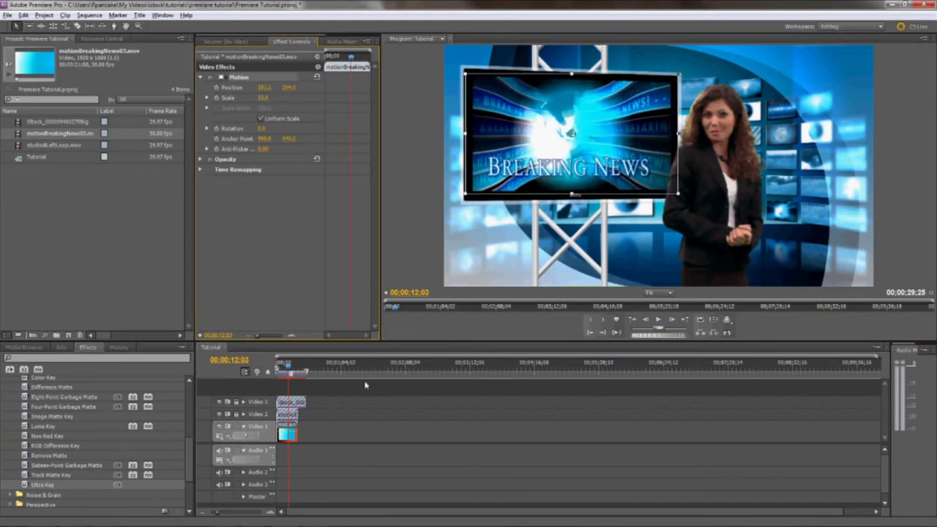
left_click(289, 382)
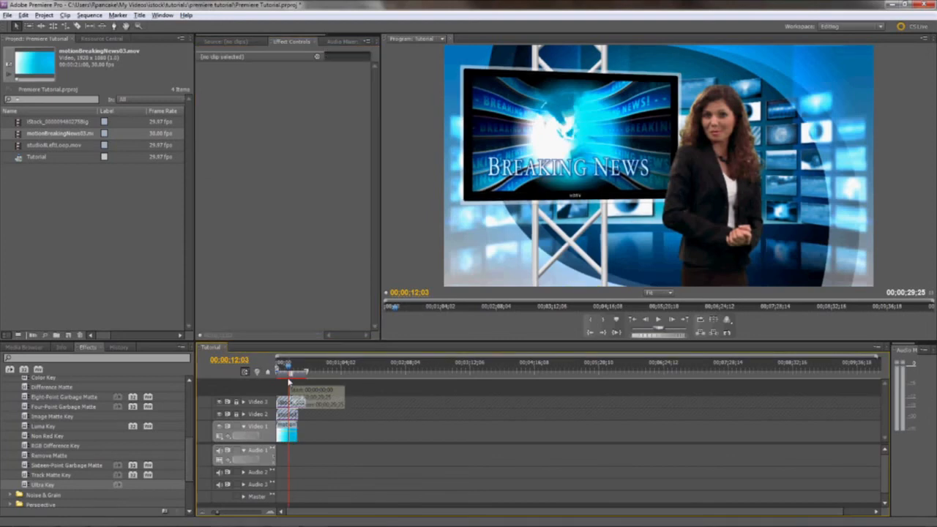
- Lock the Video 1 track and preview the composite by scrubbing back and playing from 00;00;03;26
left_click(236, 428)
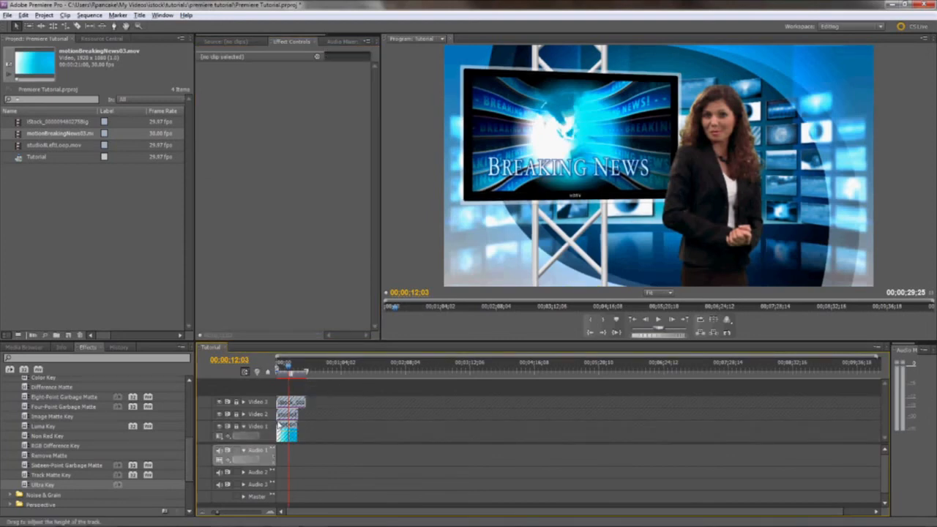
left_click_drag(289, 369, 286, 370)
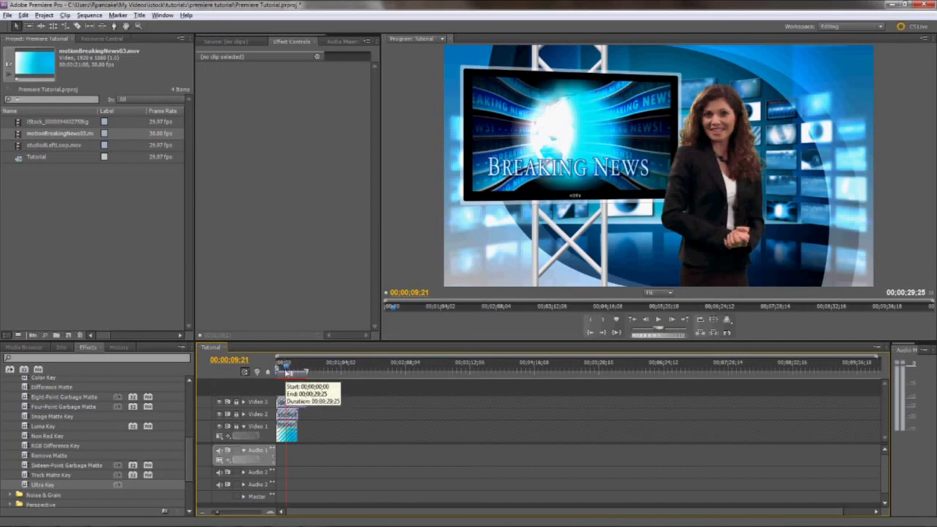
left_click_drag(288, 372, 281, 370)
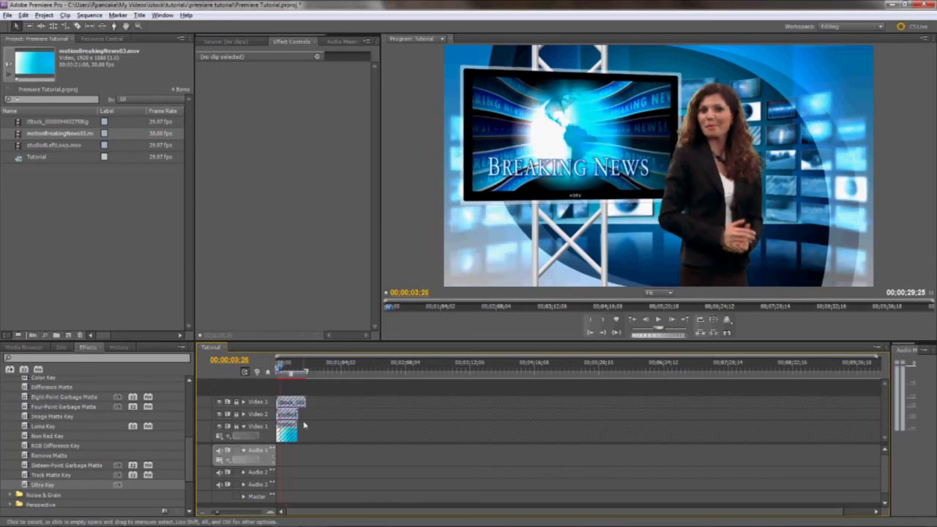
key("space")
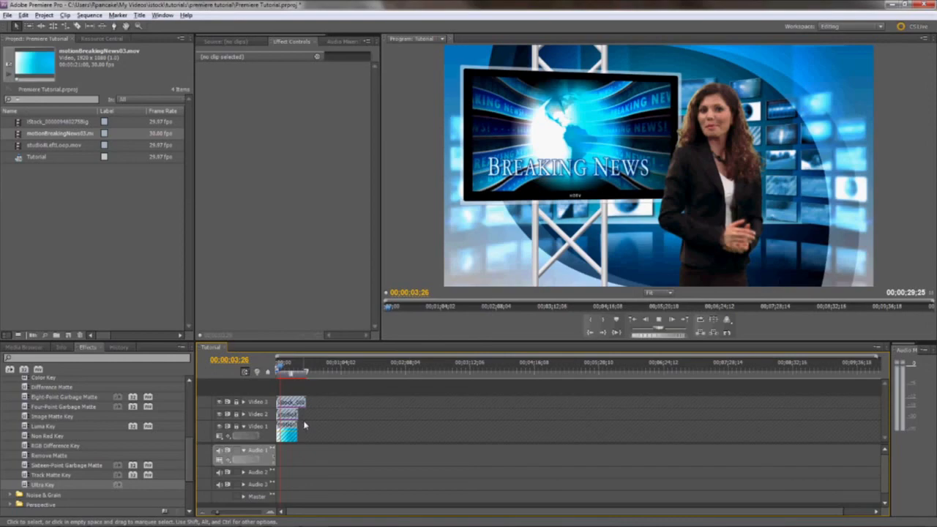